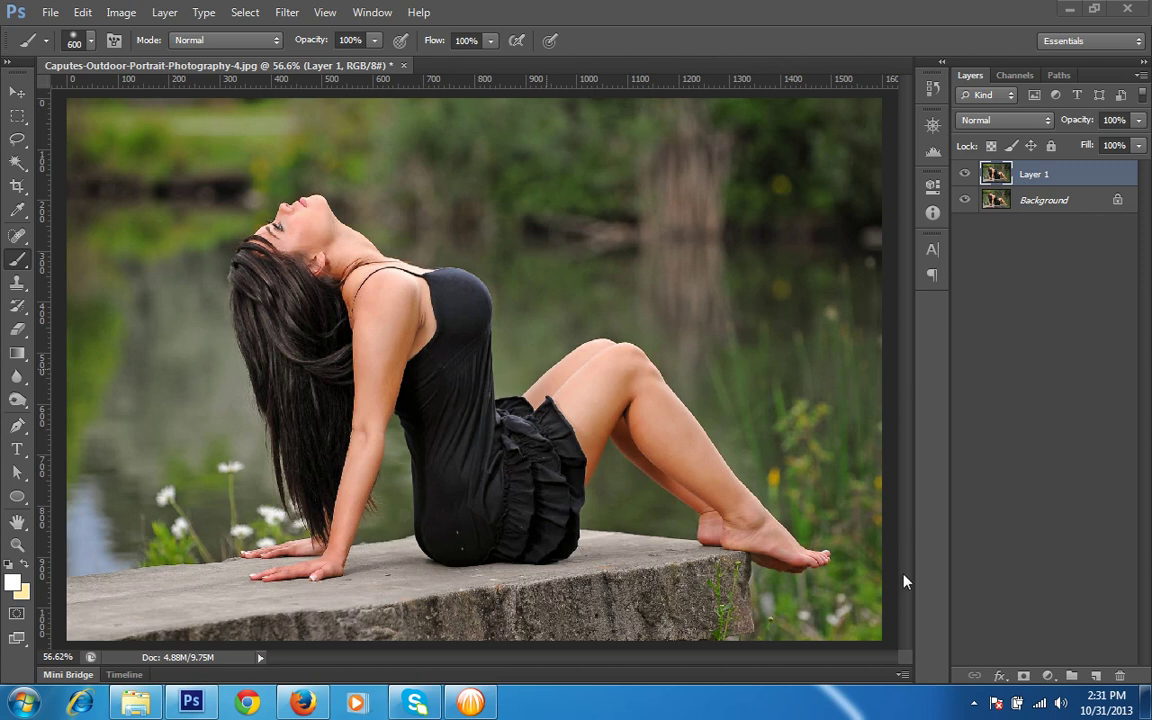
# Step: Toggle the edited layer off and on, then duplicate the Background into Layer 1 with Ctrl+J
pyautogui.click(966, 175)
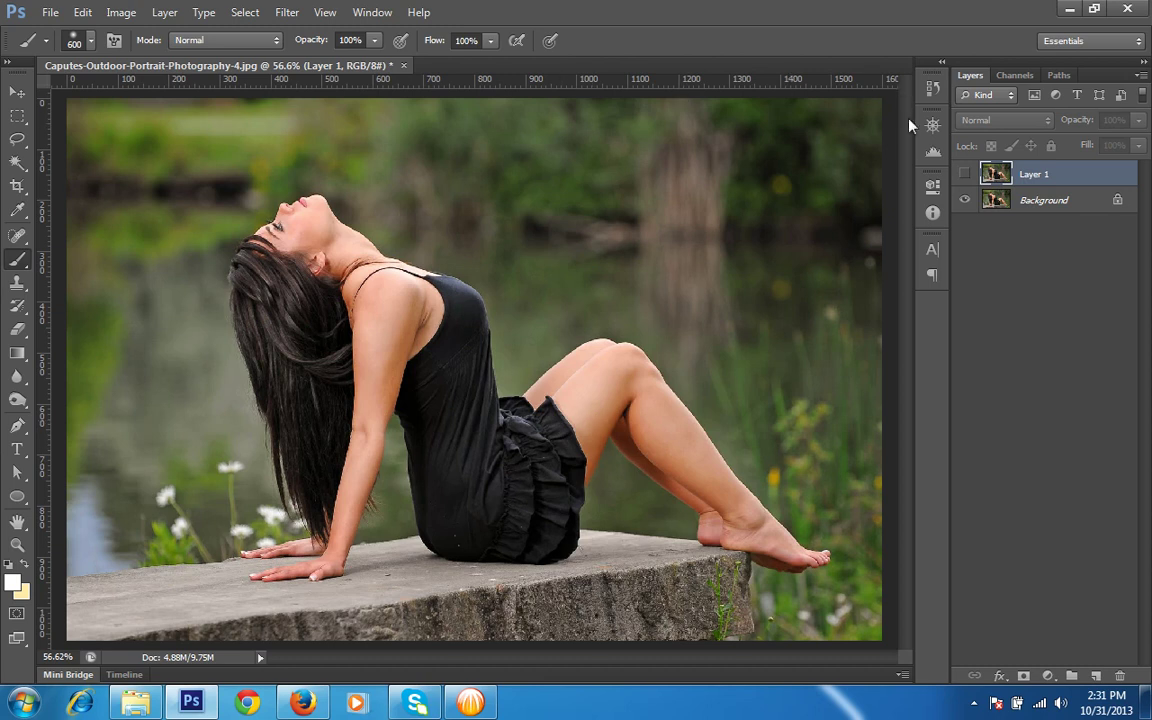
pyautogui.click(966, 176)
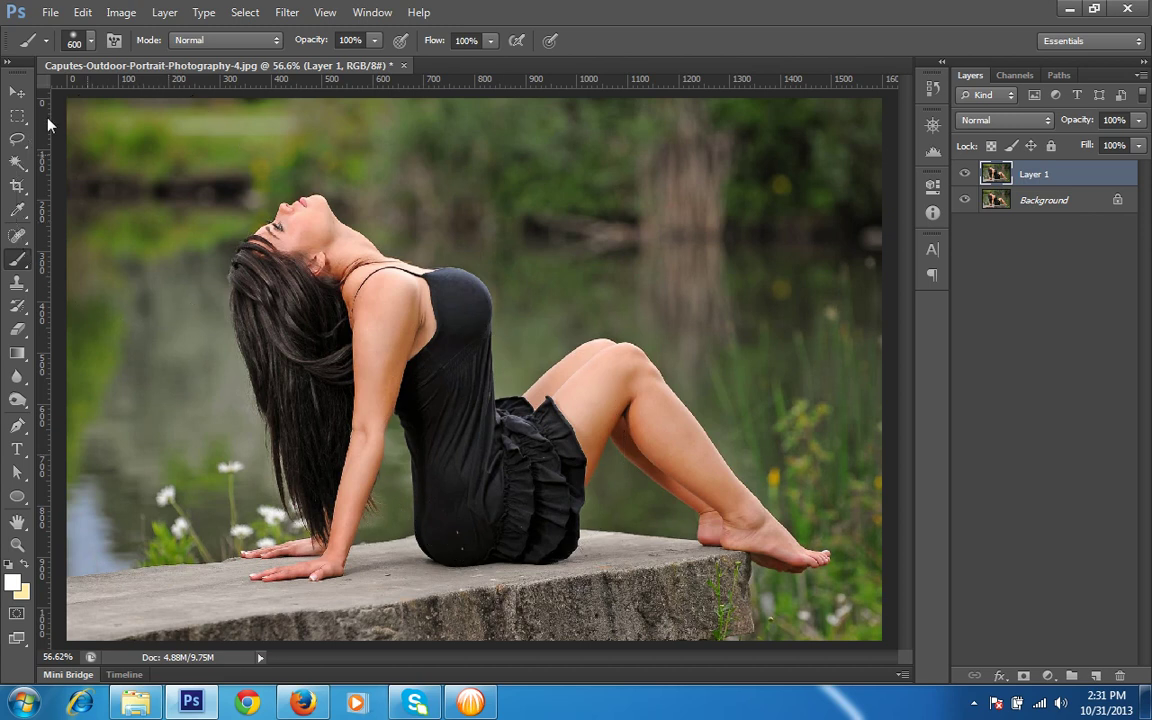
pyautogui.click(17, 91)
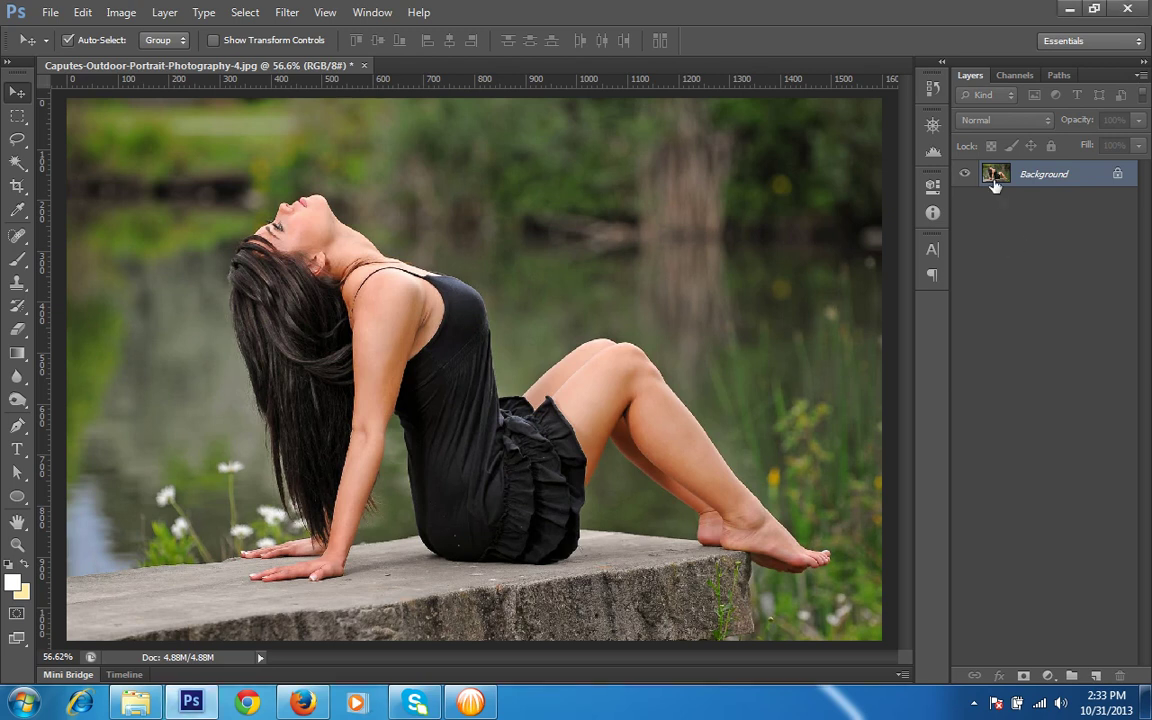
pyautogui.hotkey('ctrl', 'j')
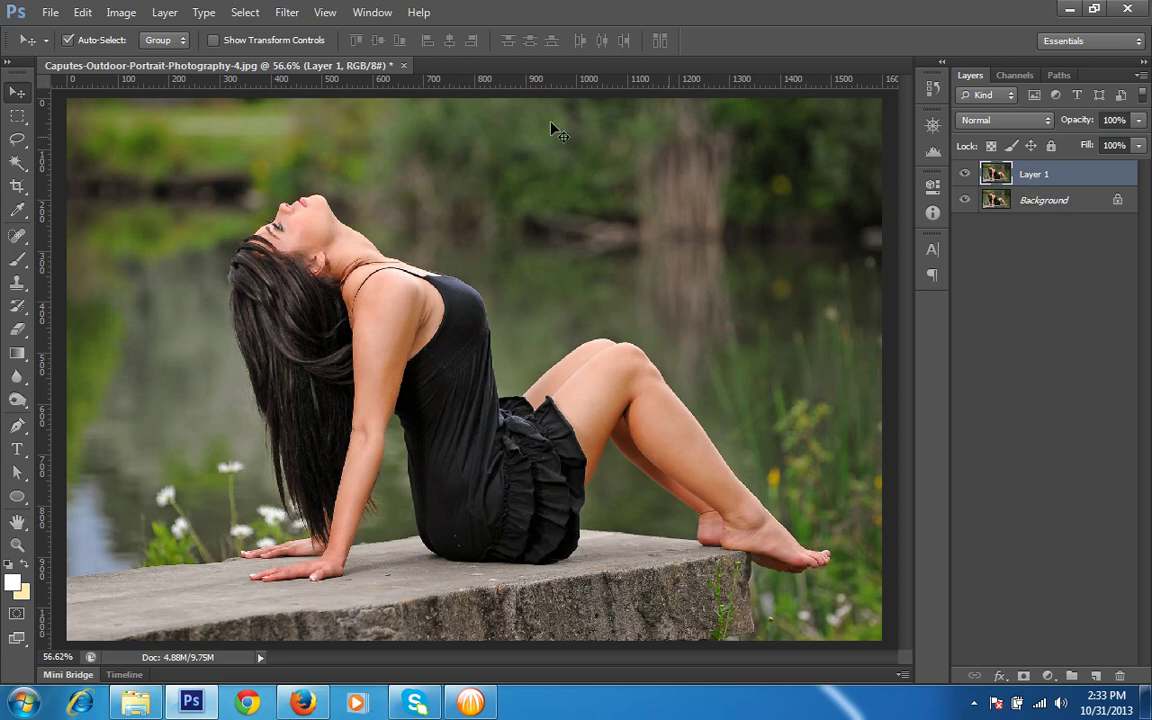
pyautogui.click(288, 13)
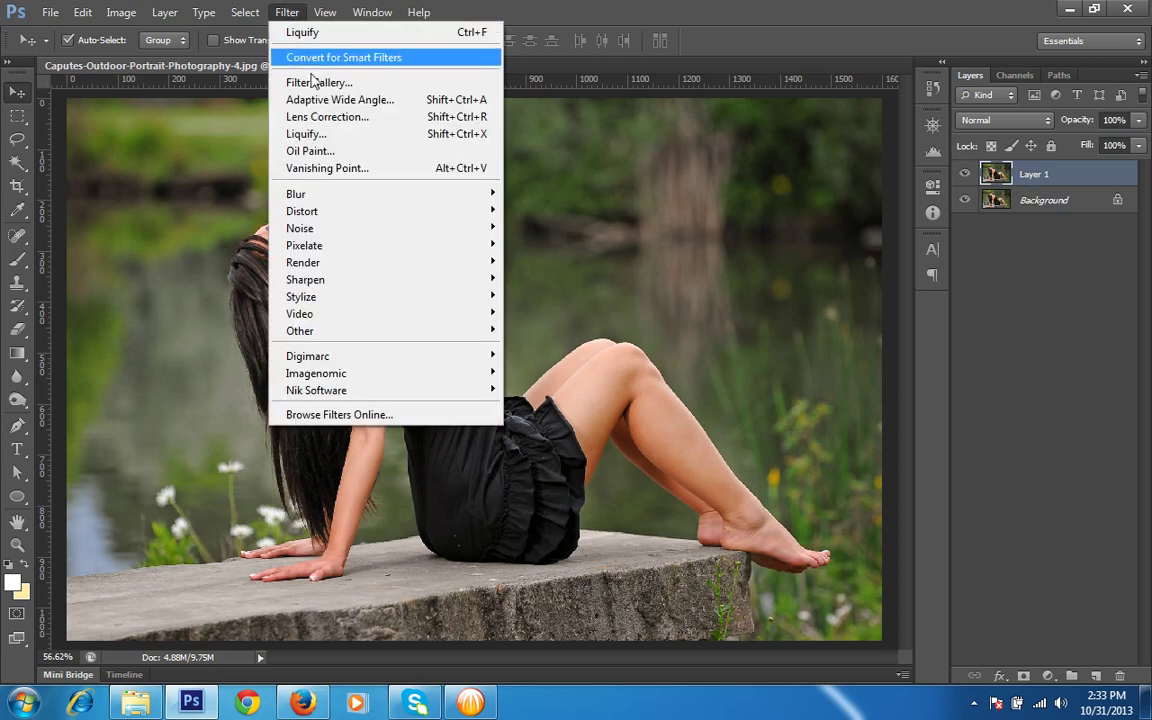
# Step: Open Liquify on the duplicated layer with the Bloat tool at brush size 200
pyautogui.click(326, 136)
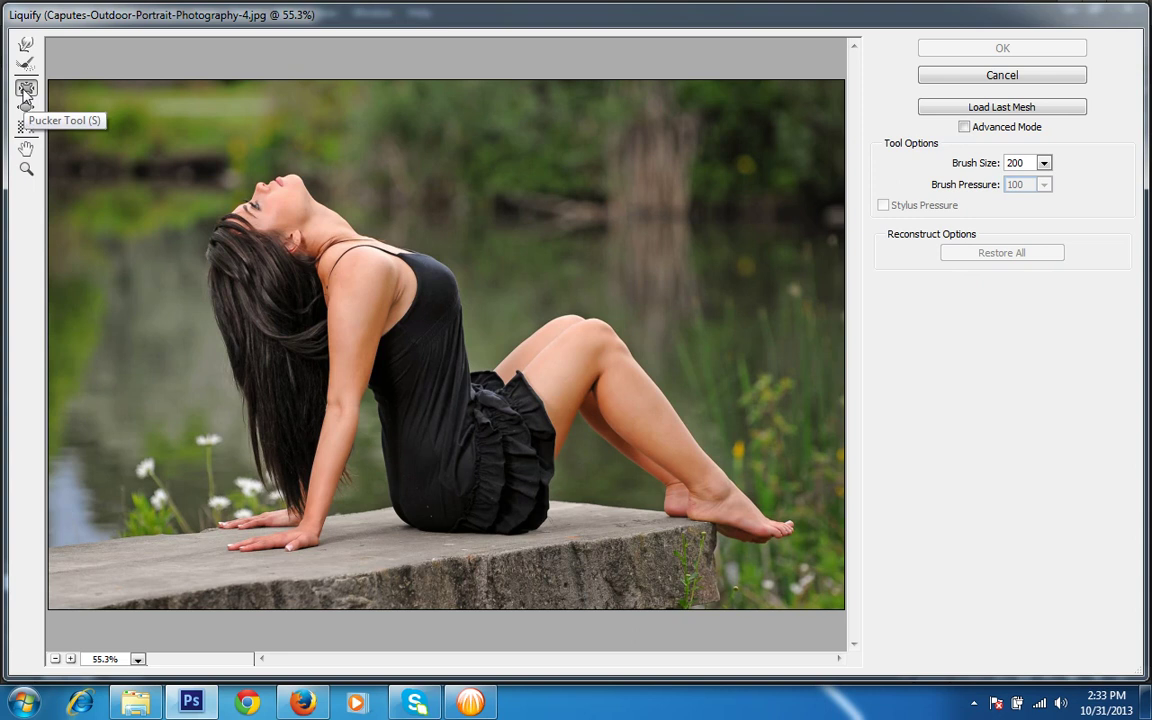
pyautogui.click(24, 92)
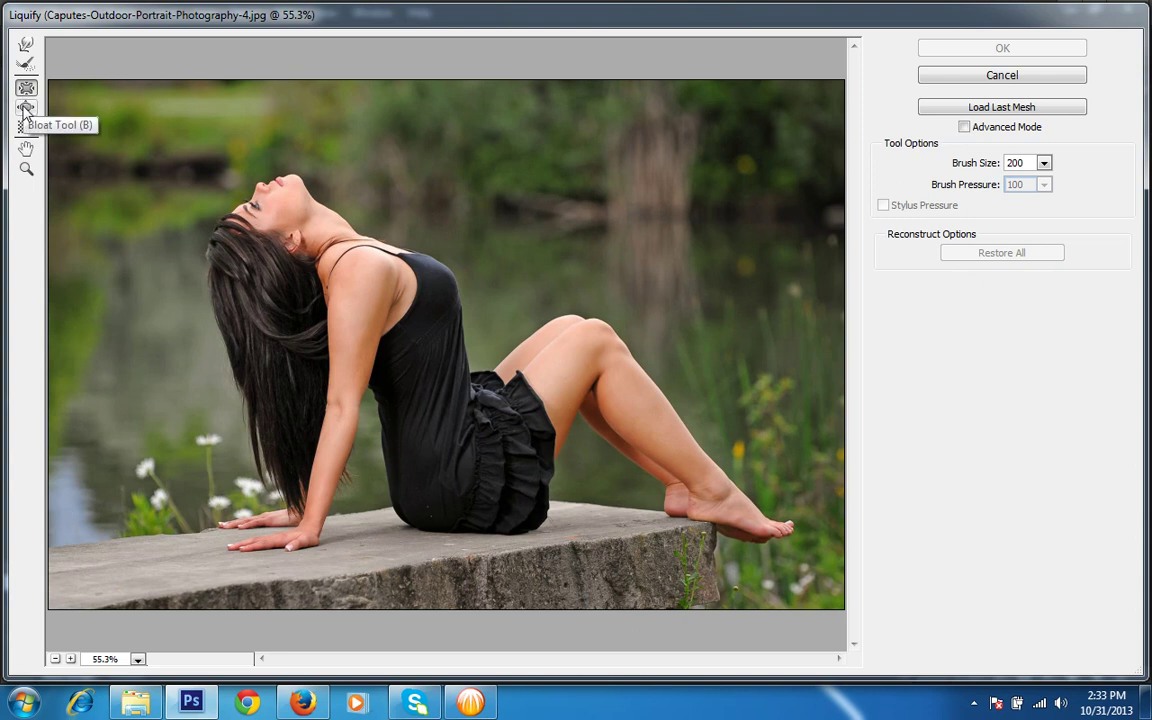
pyautogui.click(25, 110)
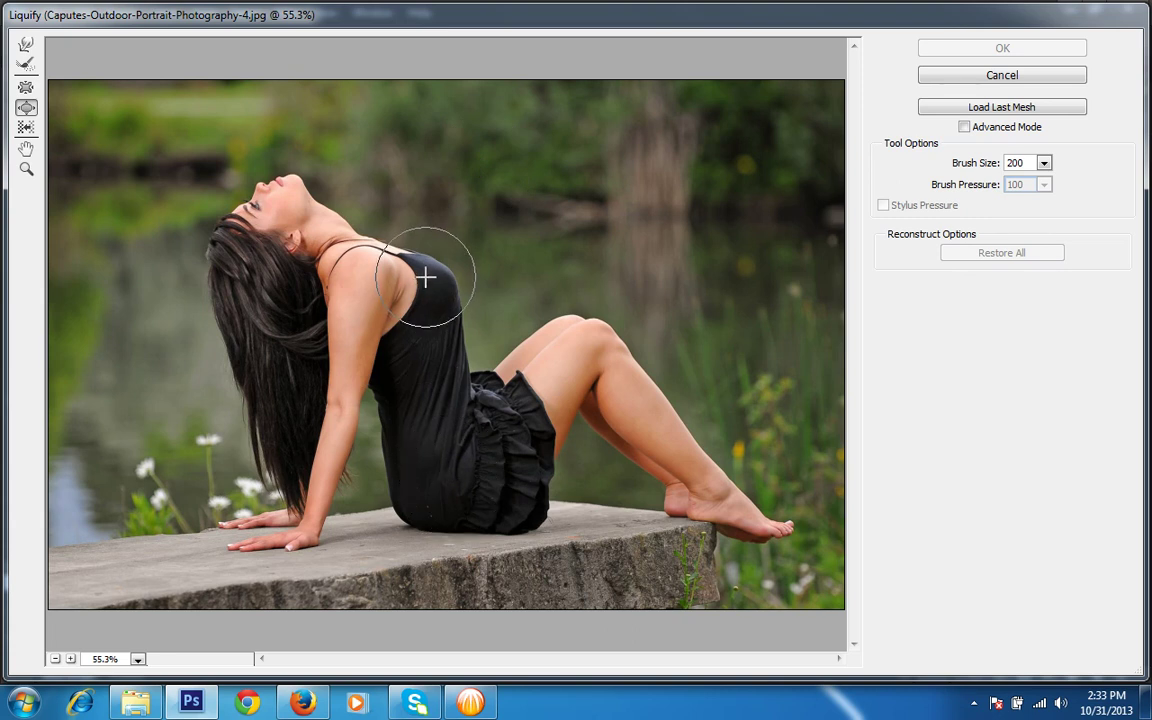
# Step: Bloat the chest, then raise the brush to 300 and bloat the dress at the hip
pyautogui.click(426, 277)
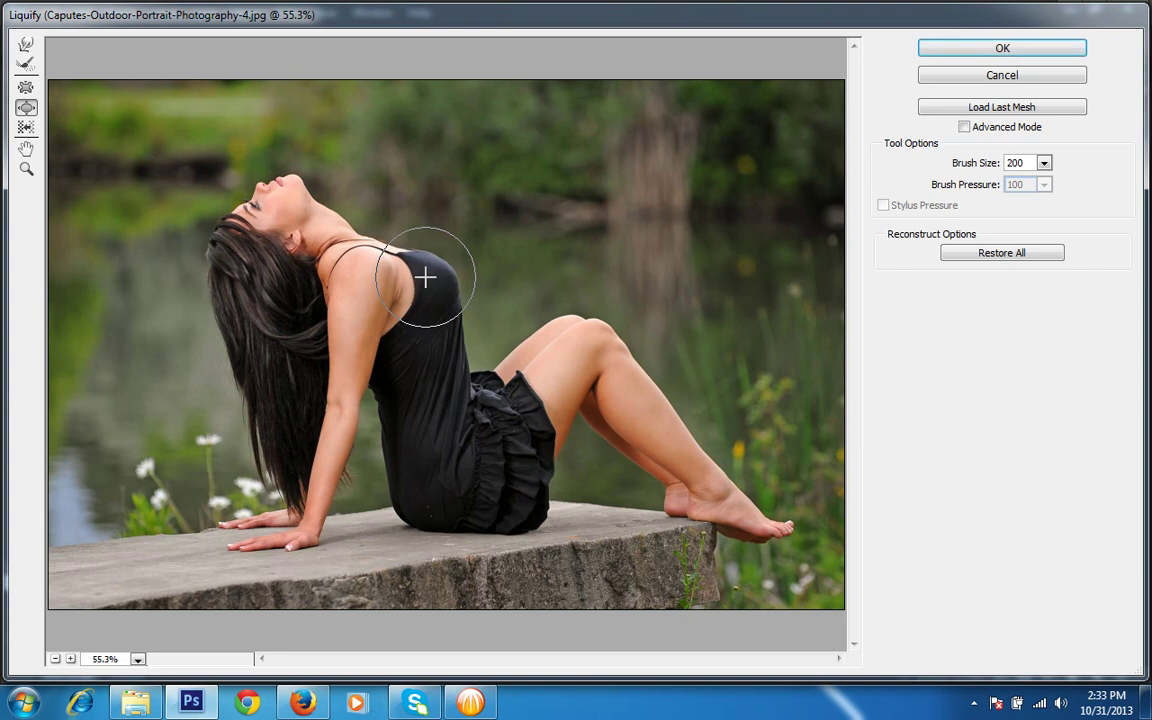
pyautogui.moveTo(426, 277)
pyautogui.mouseDown()
pyautogui.moveTo(414, 310)
pyautogui.moveTo(424, 267)
pyautogui.moveTo(427, 313)
pyautogui.moveTo(427, 265)
pyautogui.mouseUp()
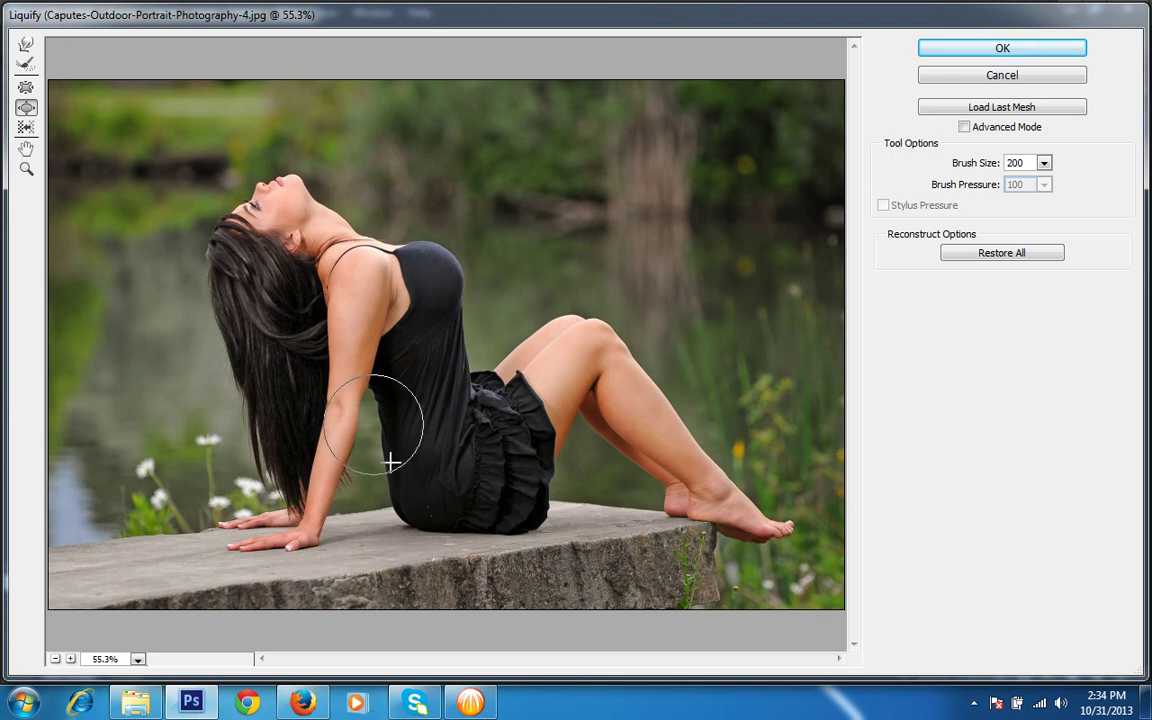
pyautogui.press(']')
pyautogui.press(']')
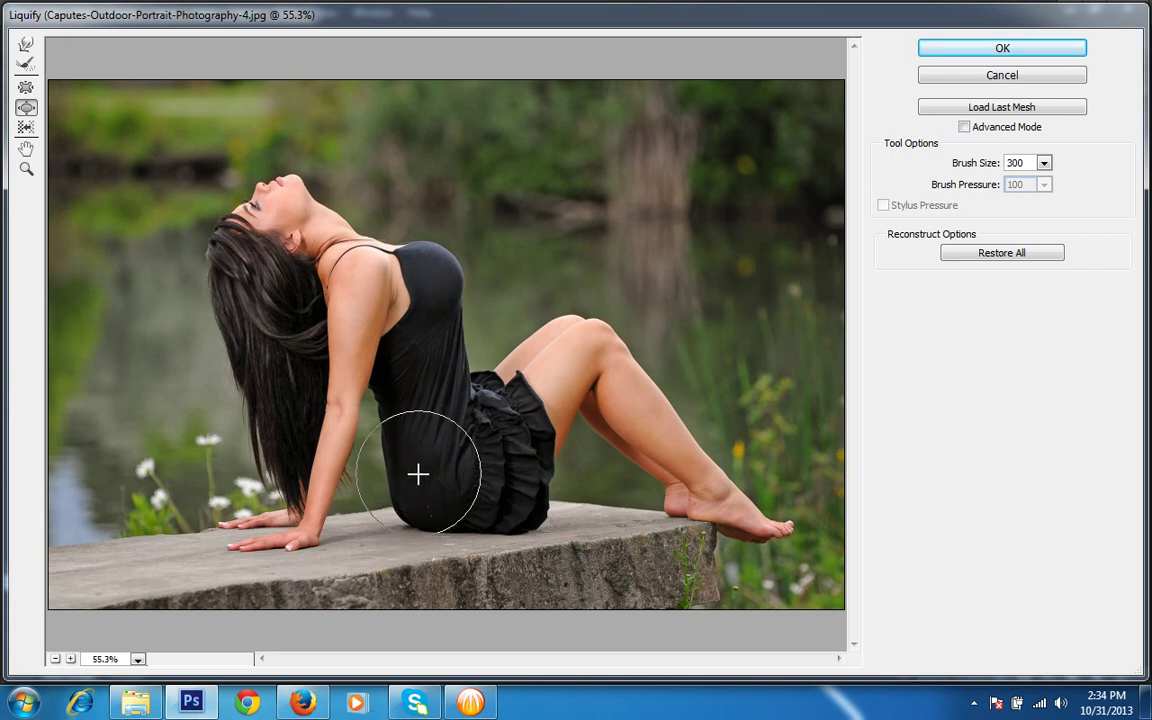
pyautogui.moveTo(418, 474)
pyautogui.mouseDown()
pyautogui.moveTo(418, 506)
pyautogui.moveTo(452, 512)
pyautogui.mouseUp()
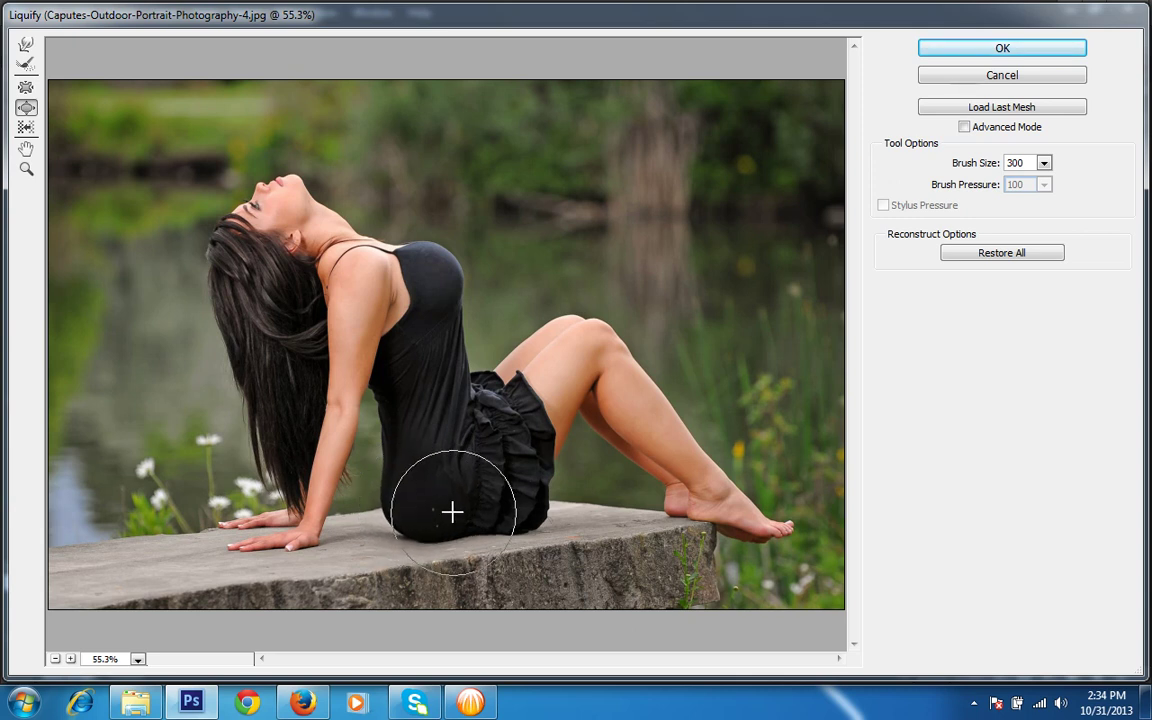
pyautogui.moveTo(452, 512); pyautogui.dragTo(473, 517)
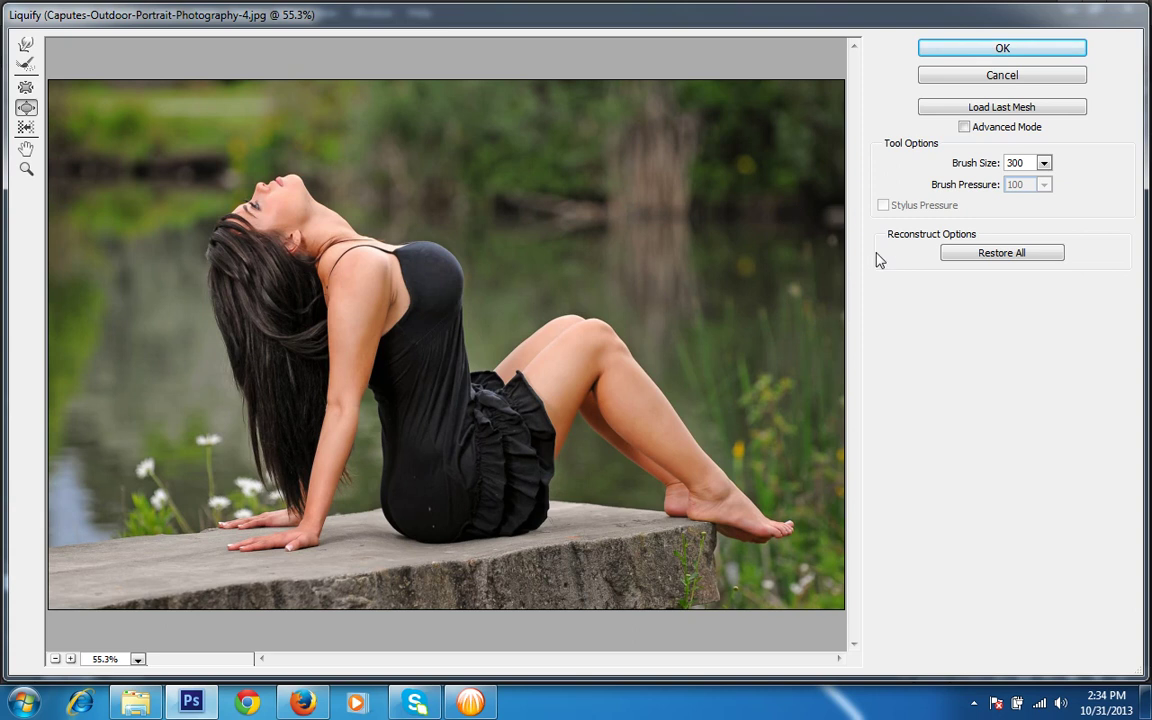
# Step: Pinch in the dress waist with the Pucker tool at brush size 175
pyautogui.click(25, 89)
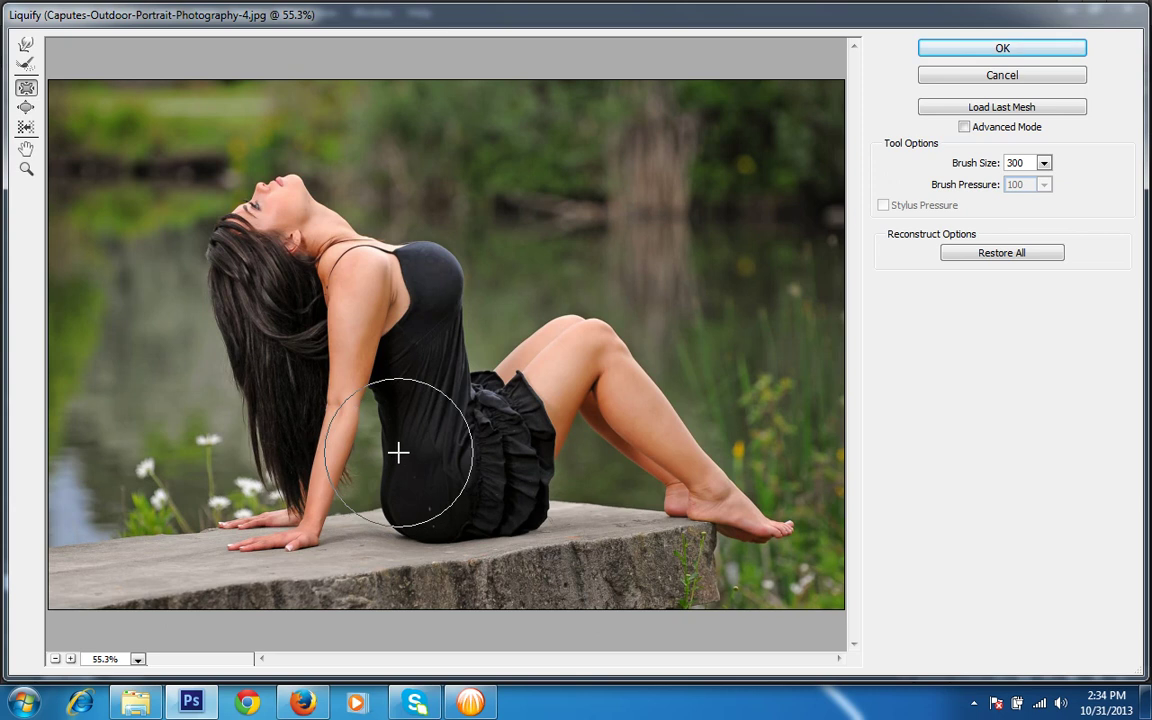
pyautogui.press('[')
pyautogui.press('[')
pyautogui.press('[')
pyautogui.press('[')
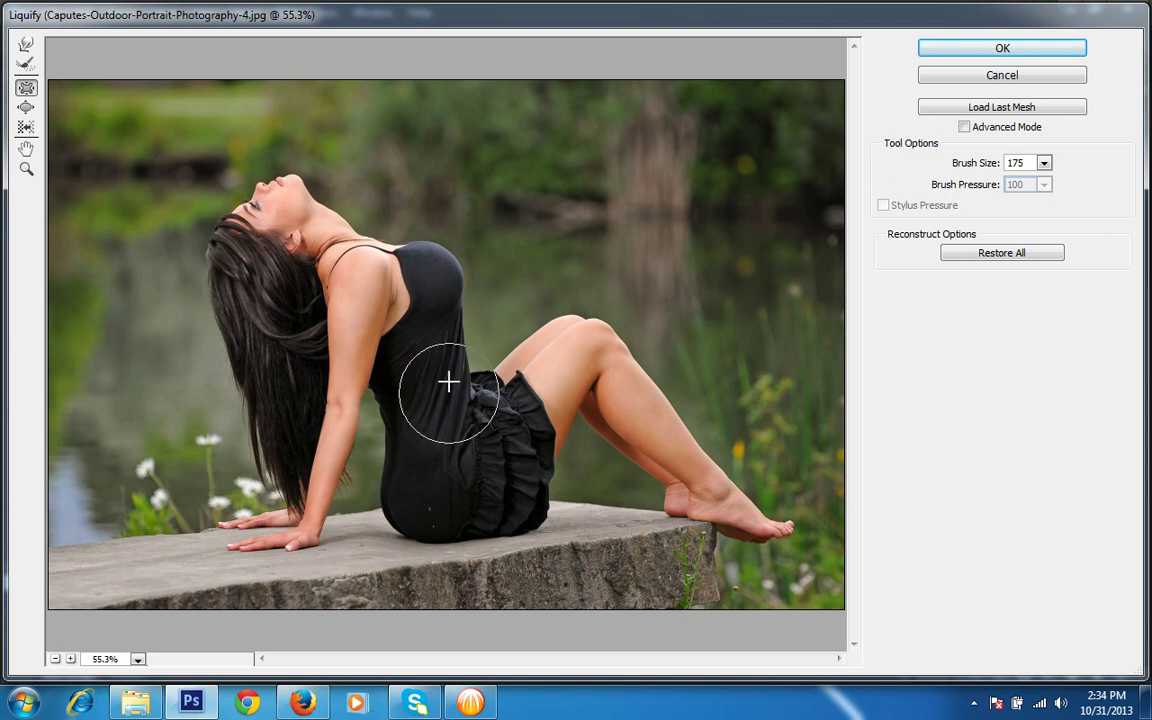
pyautogui.moveTo(448, 381); pyautogui.dragTo(453, 364)
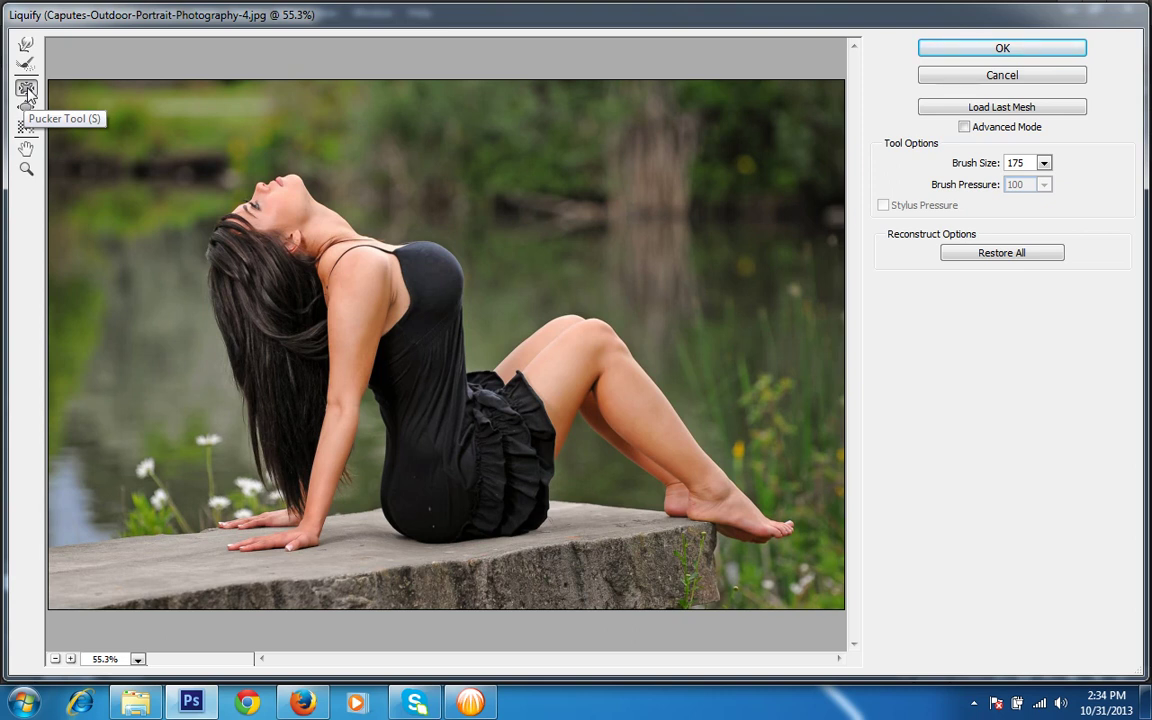
# Step: Enlarge the upper arm and shoulder with the Bloat tool
pyautogui.click(27, 90)
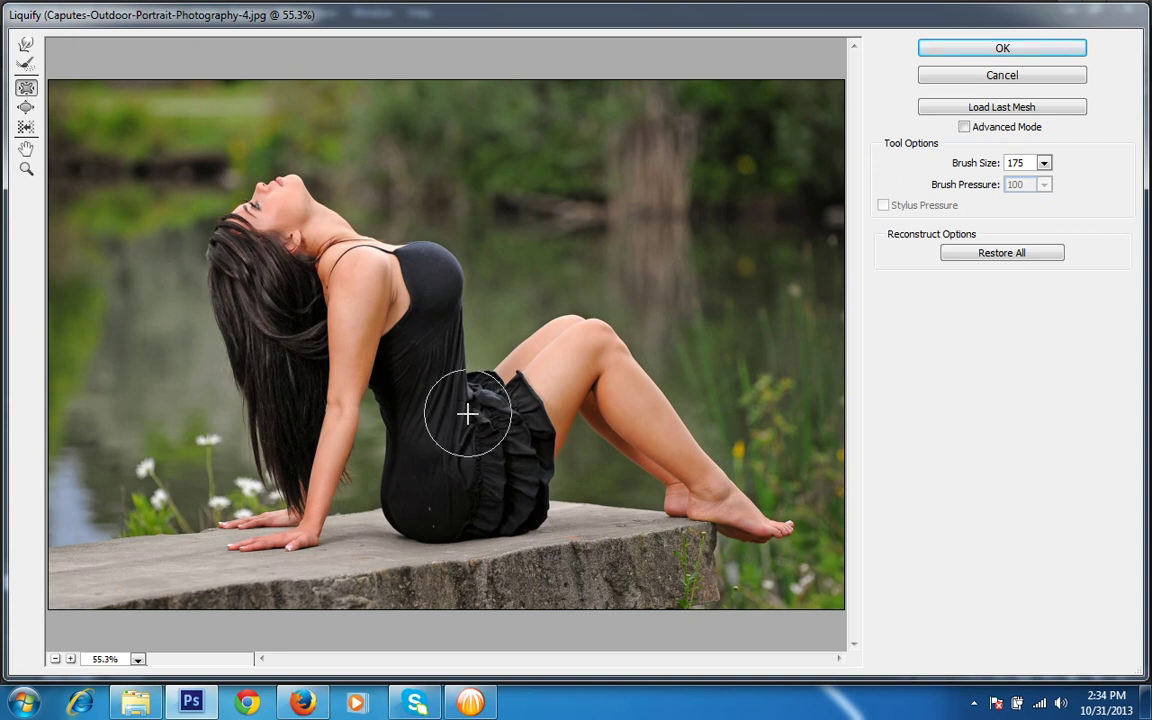
pyautogui.click(26, 107)
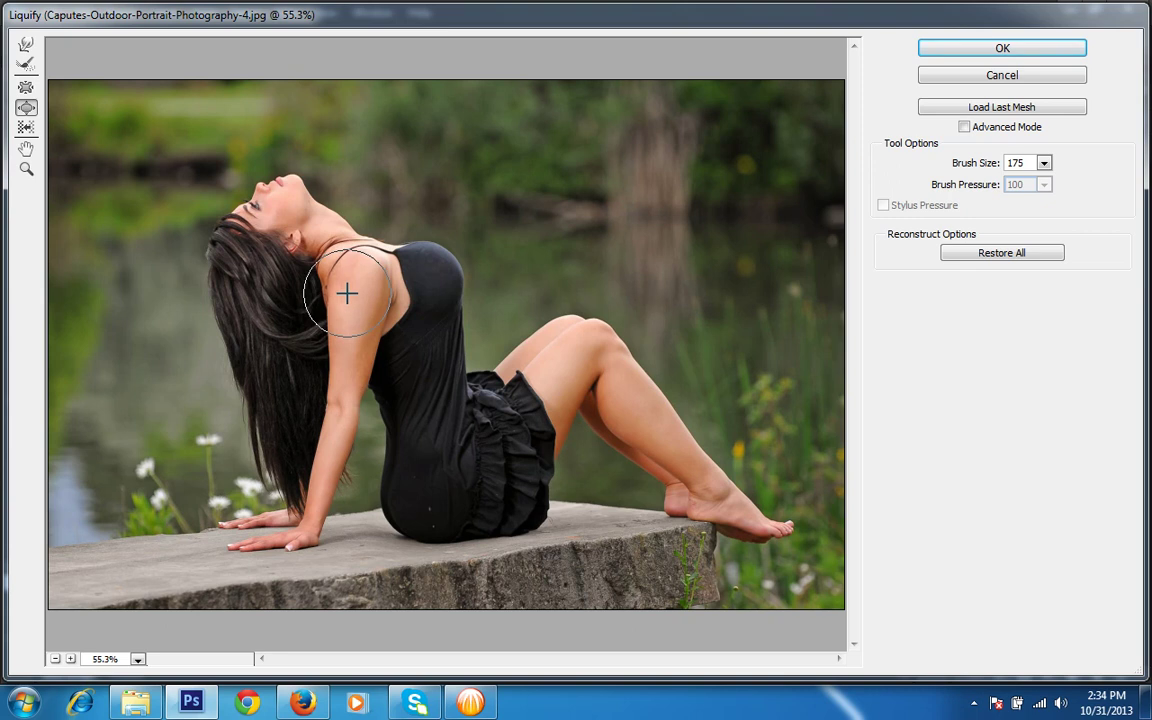
pyautogui.moveTo(346, 291); pyautogui.dragTo(342, 326)
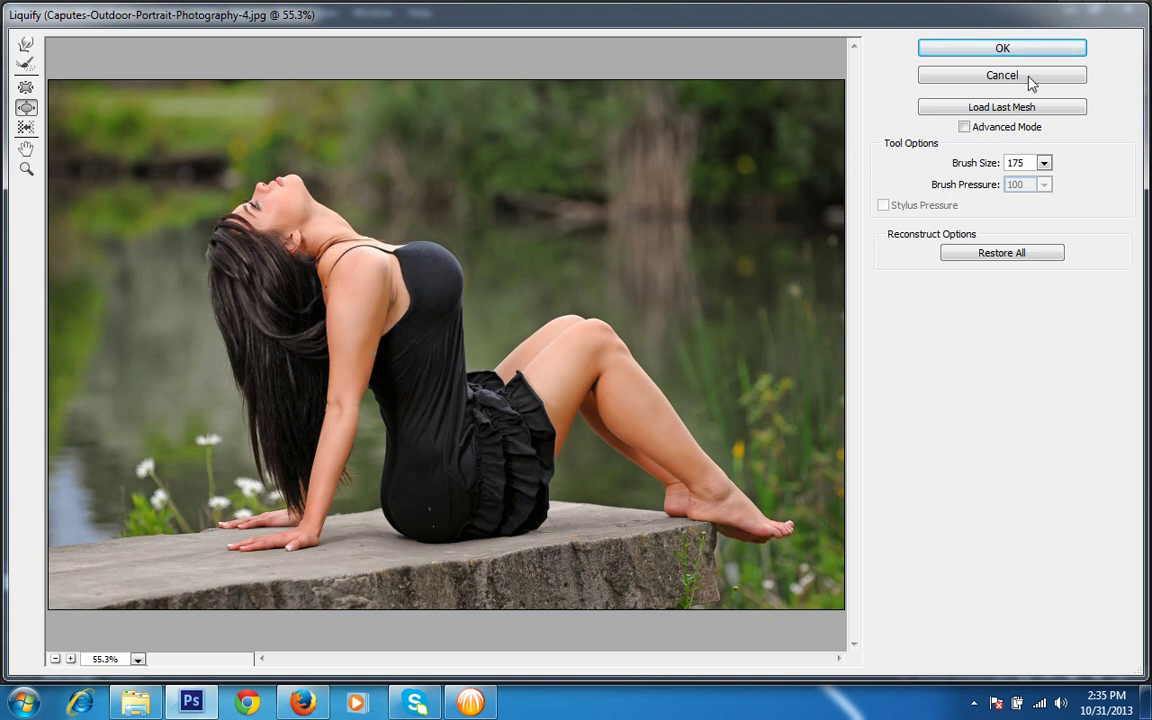
# Step: Commit the Liquify edits to Layer 1 and toggle its visibility to compare before and after
pyautogui.click(1003, 48)
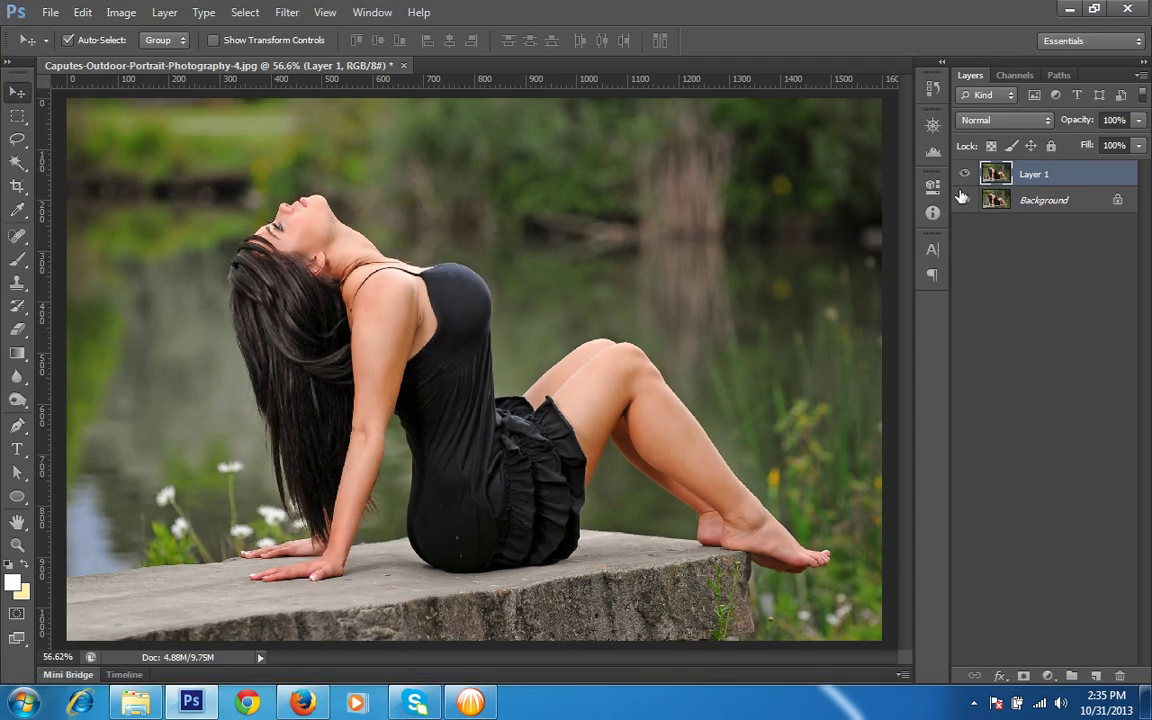
pyautogui.click(965, 175)
pyautogui.click(965, 176)
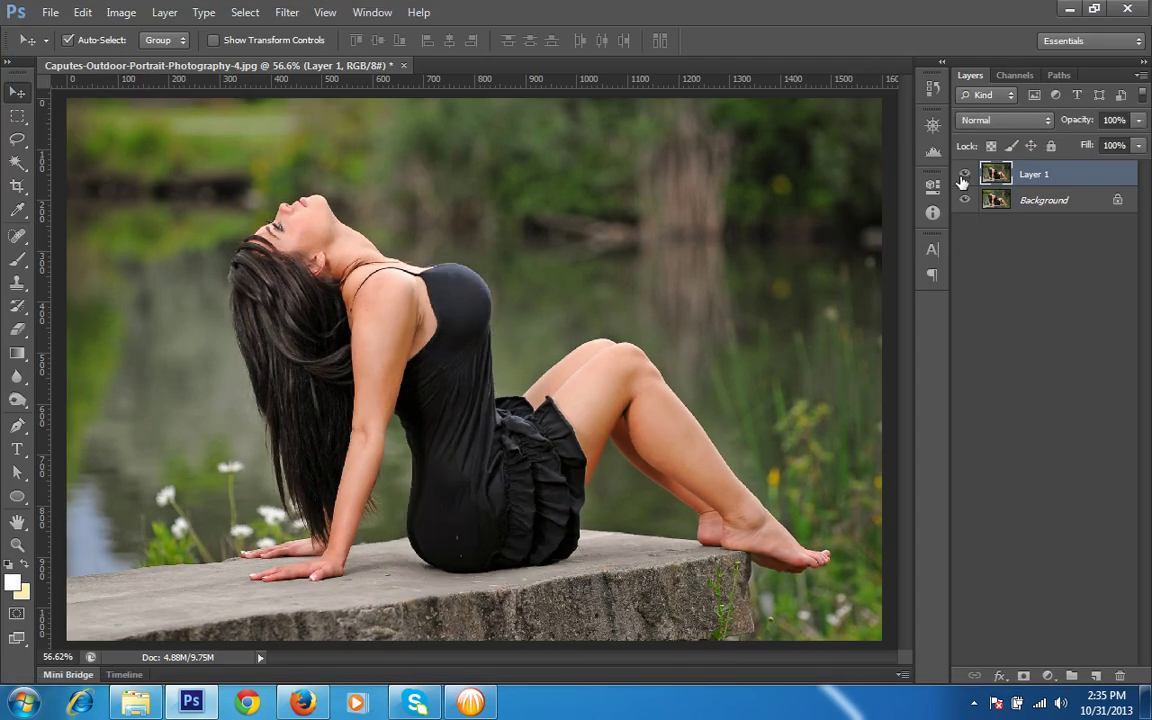